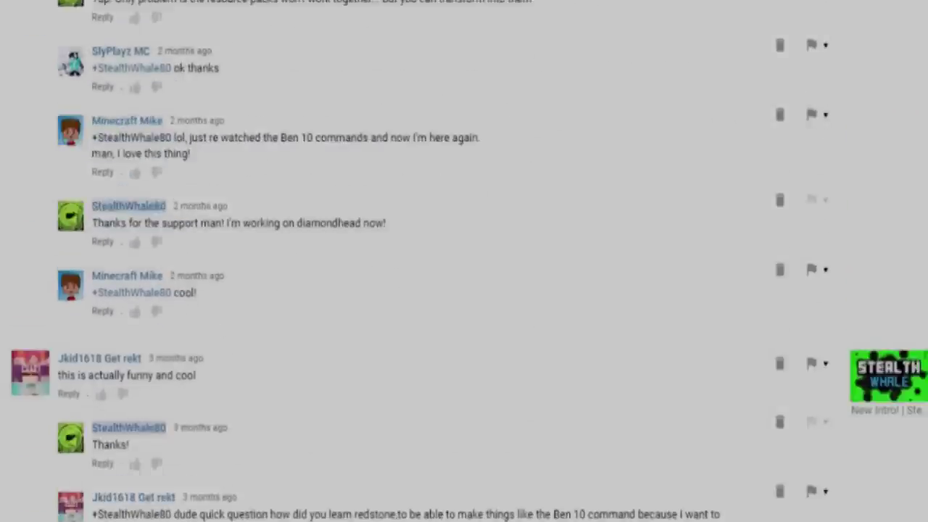
# Skim the viewer comments and the video results for "how to use resource packs".
pyautogui.scroll(-15, 464, 261)
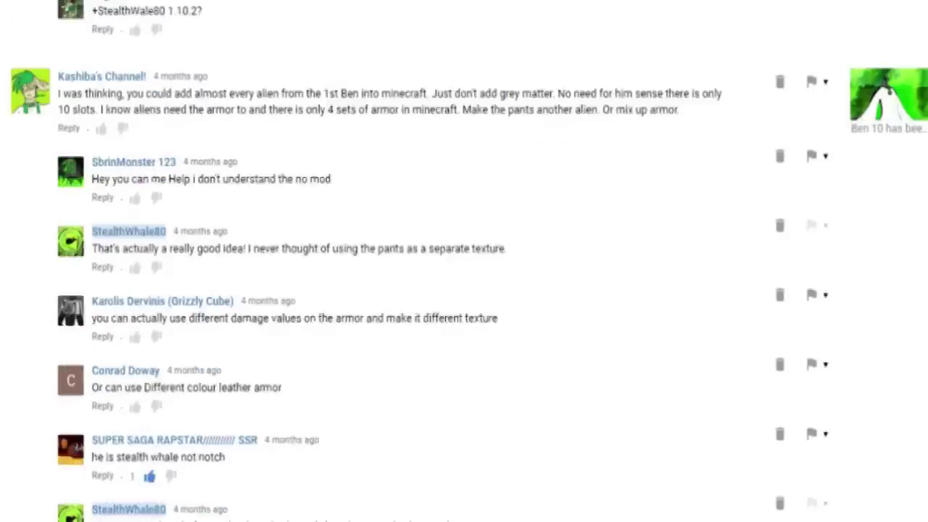
pyautogui.scroll(-15, 464, 261)
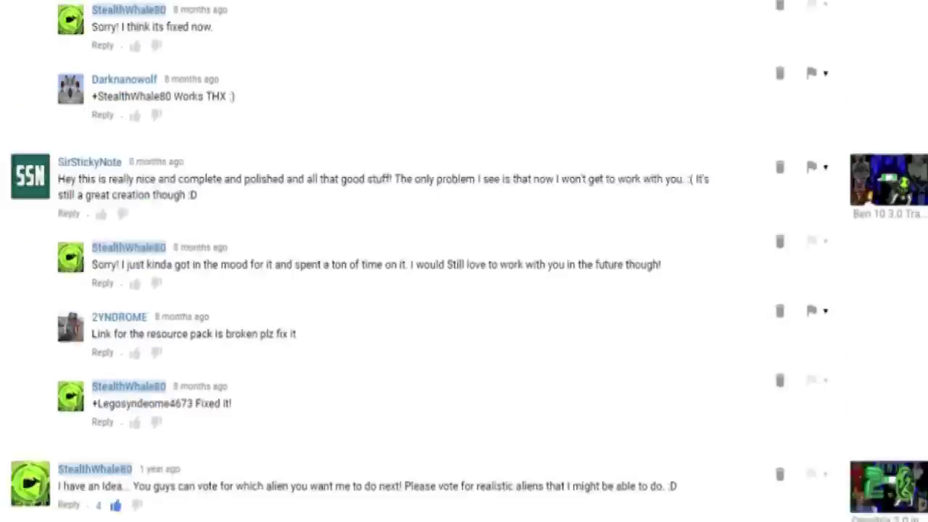
pyautogui.scroll(-10, 464, 261)
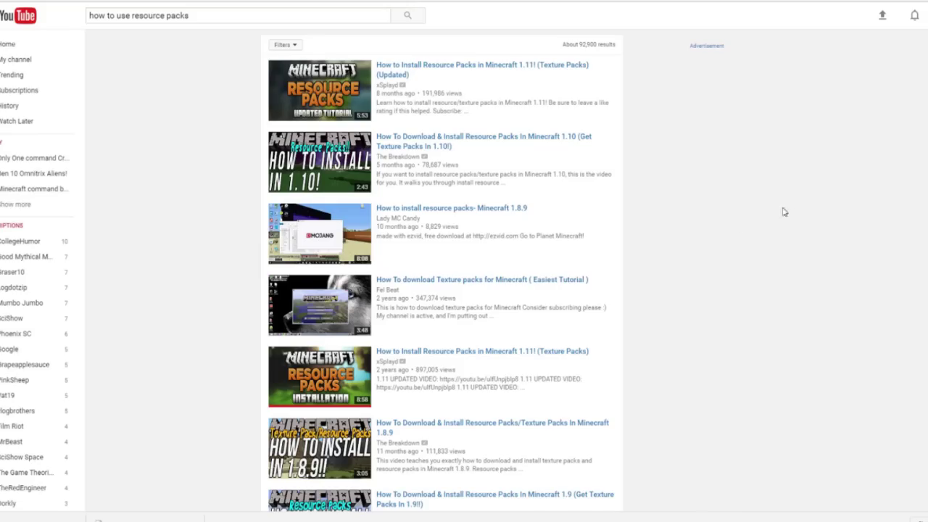
pyautogui.scroll(-10, 783, 211)
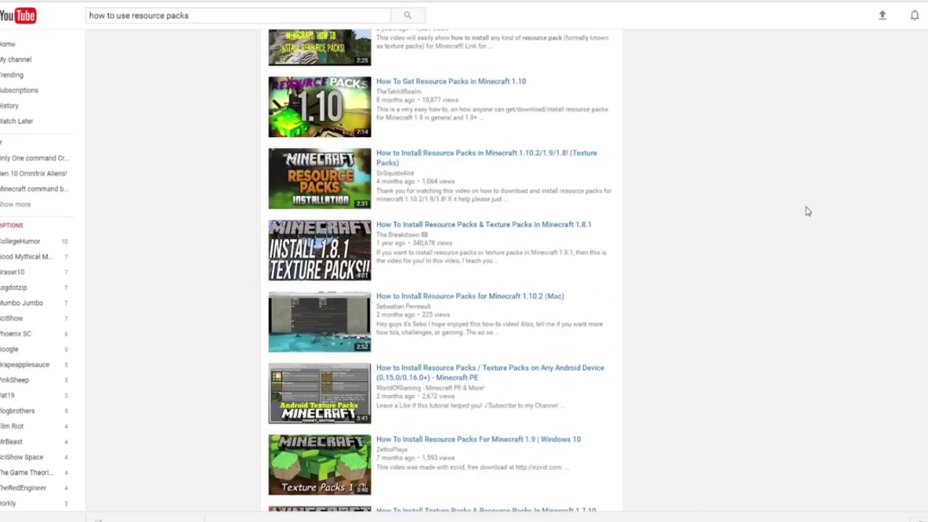
pyautogui.scroll(-5, 807, 211)
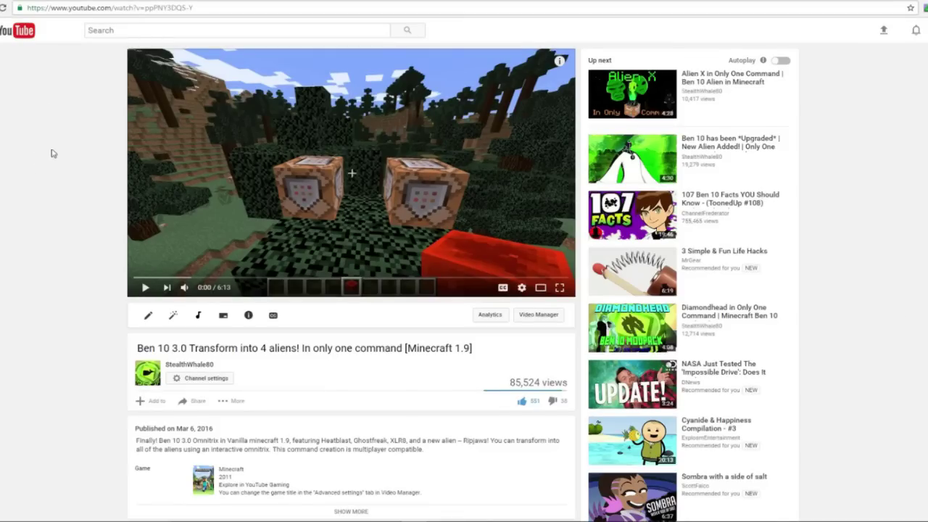
# Expand the description of the Ben 10 3.0 video and open its resource pack link.
pyautogui.scroll(-3, 261, 427)
pyautogui.click(366, 408)
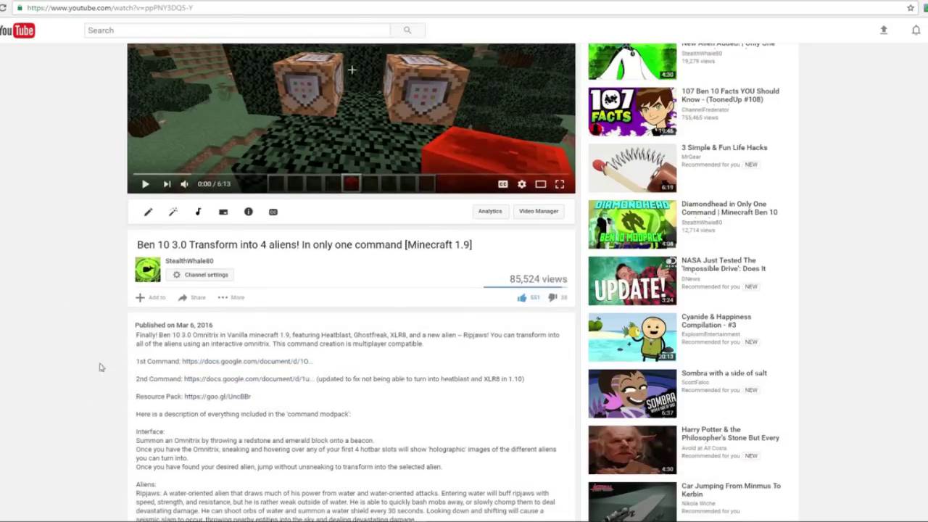
pyautogui.scroll(-3, 145, 326)
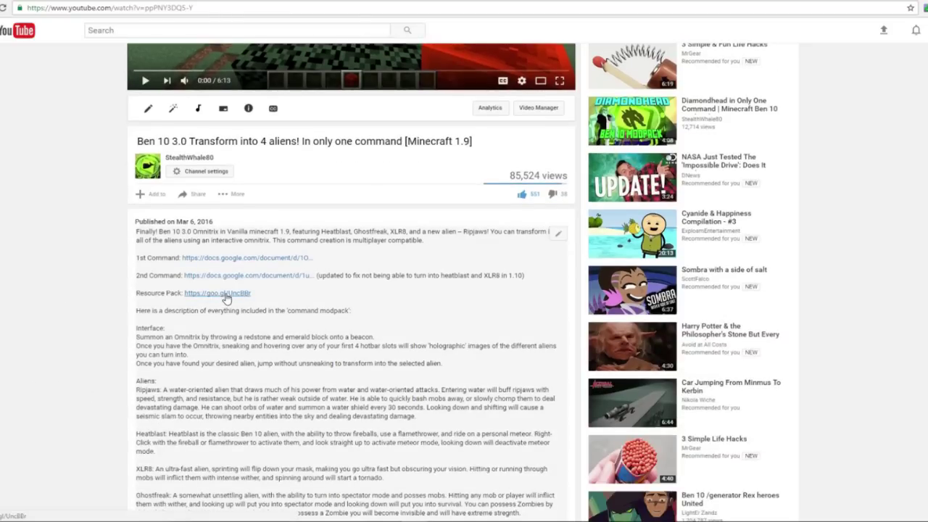
pyautogui.click(226, 298)
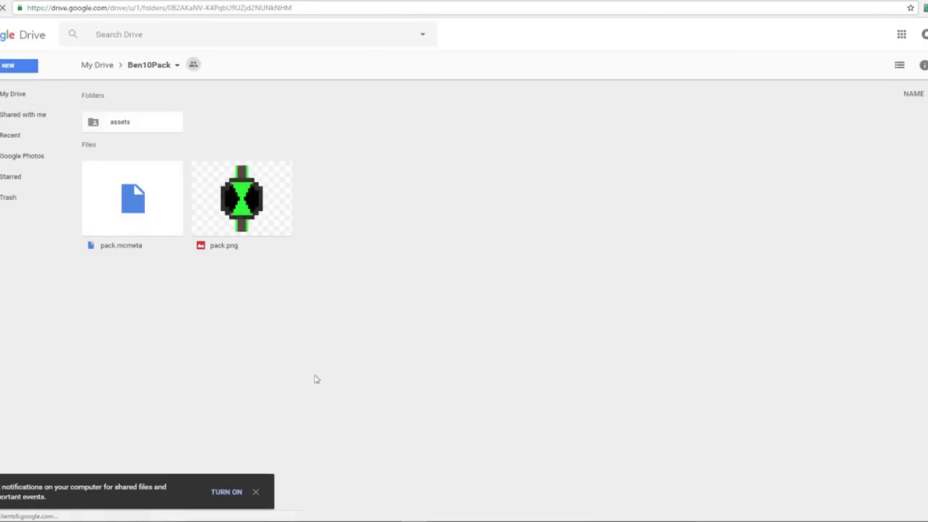
# Download the whole Ben10Pack folder from Google Drive, open the downloaded zip and check the contents of its Ben10Pack folder.
pyautogui.click(161, 69)
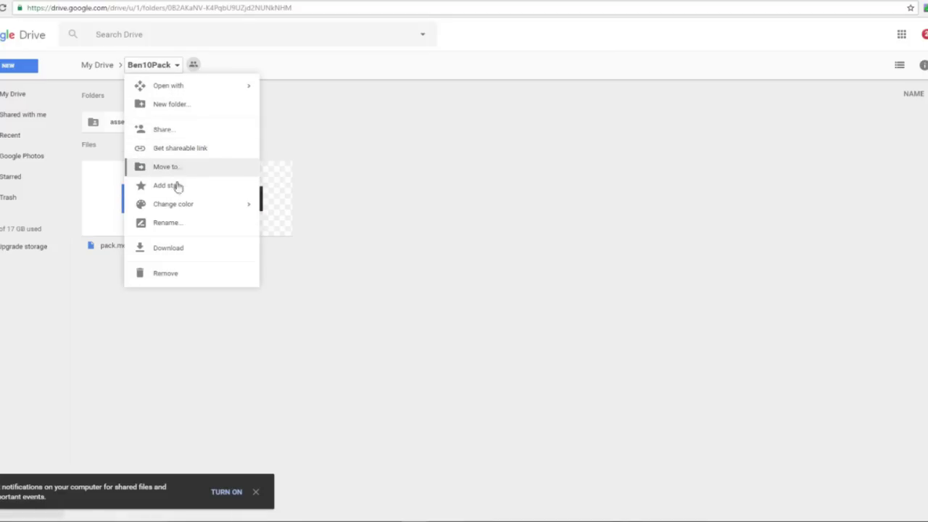
pyautogui.click(182, 249)
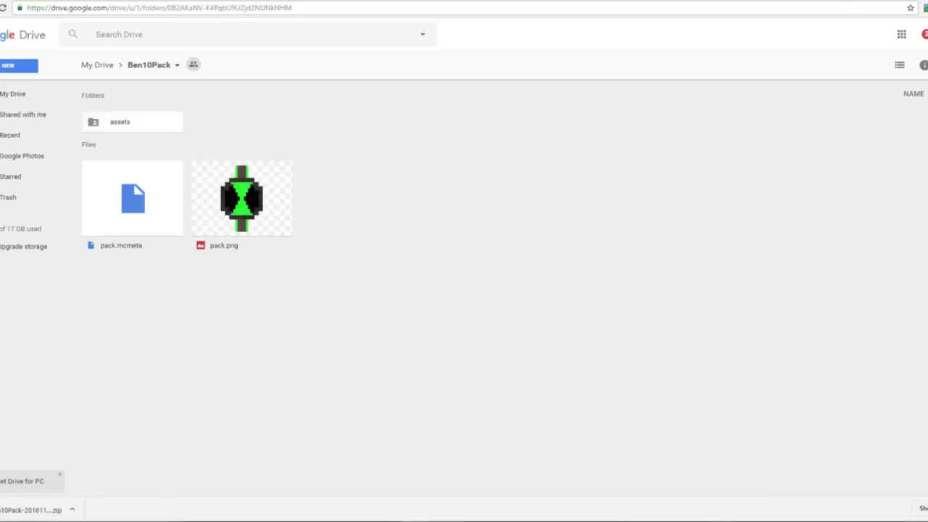
pyautogui.click(33, 510)
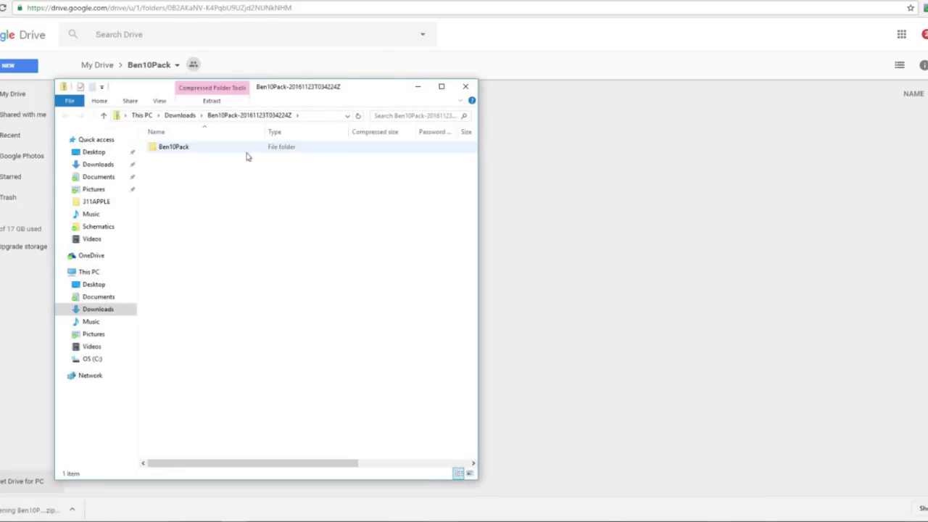
pyautogui.doubleClick(201, 150)
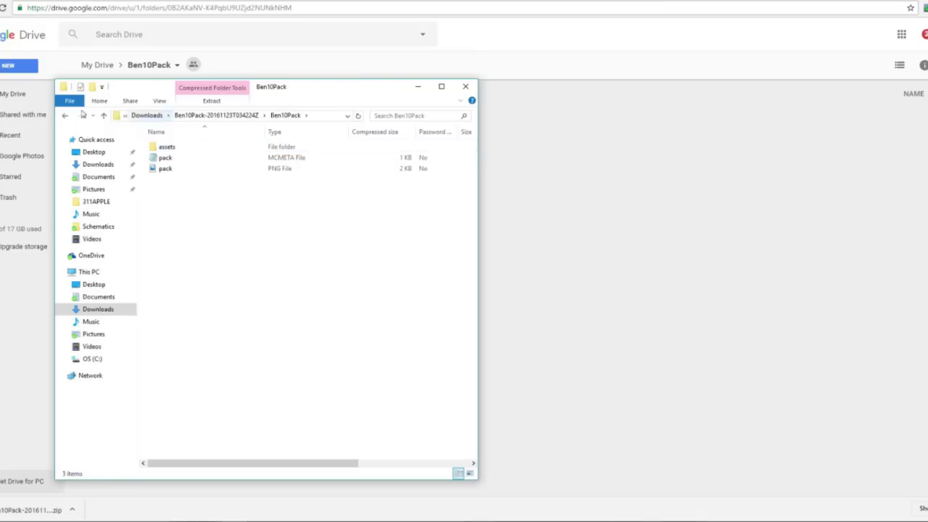
pyautogui.click(65, 116)
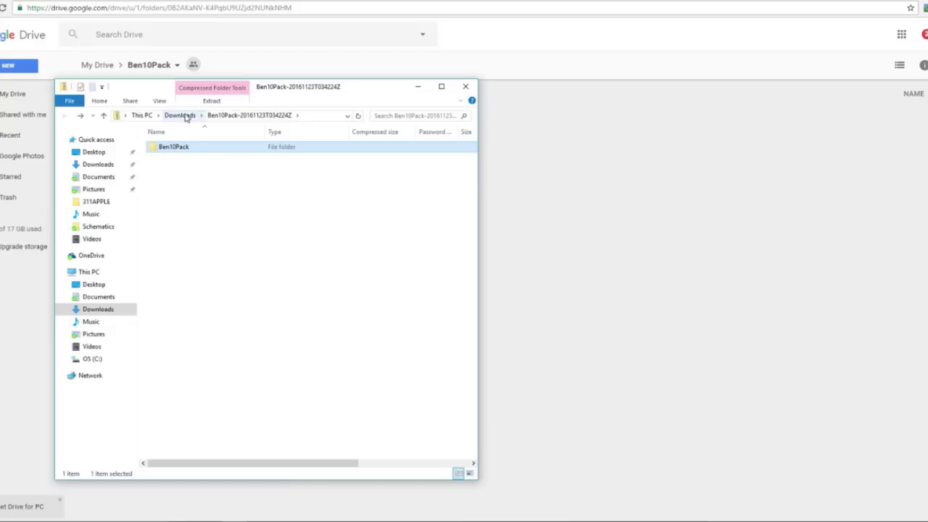
pyautogui.click(181, 115)
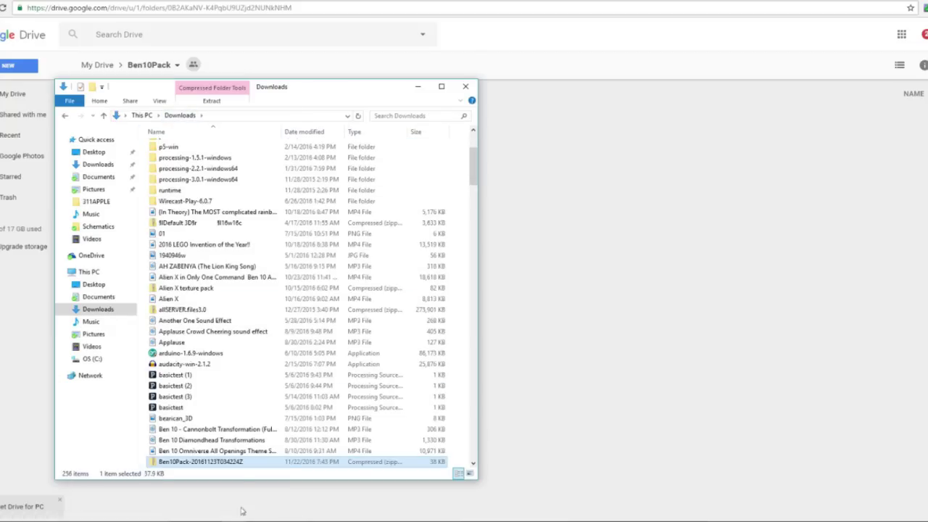
pyautogui.rightClick(232, 461)
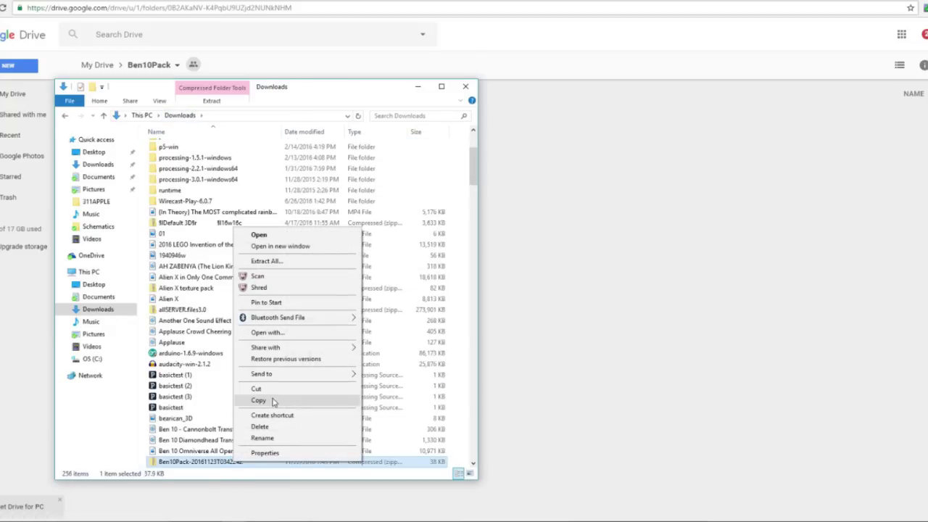
pyautogui.click(268, 261)
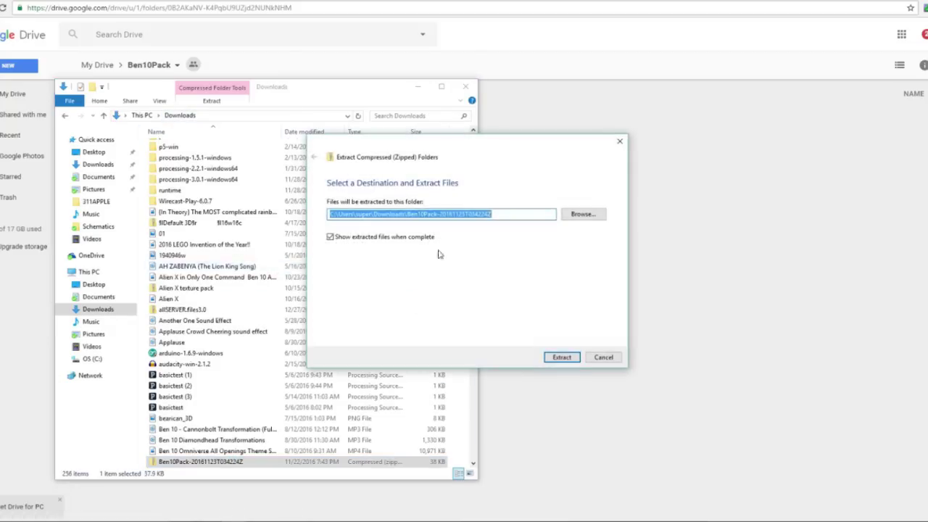
pyautogui.click(603, 357)
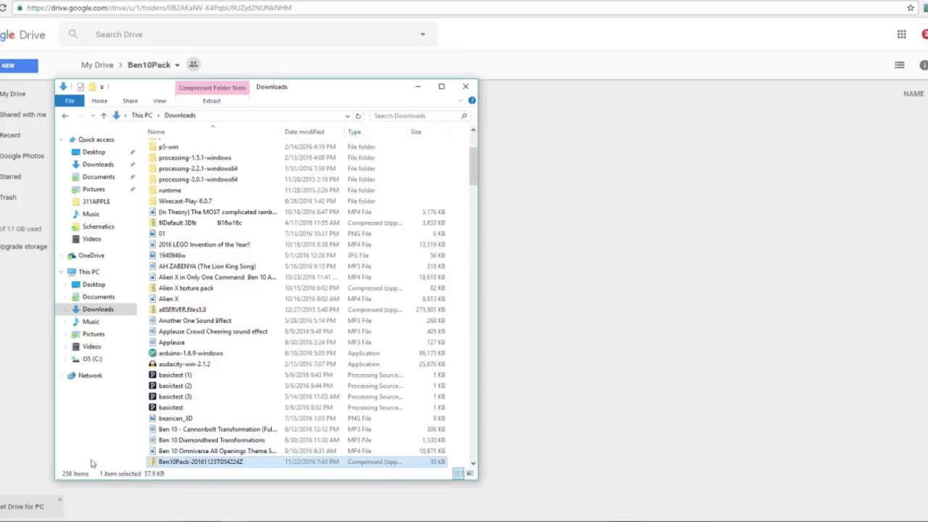
pyautogui.doubleClick(232, 461)
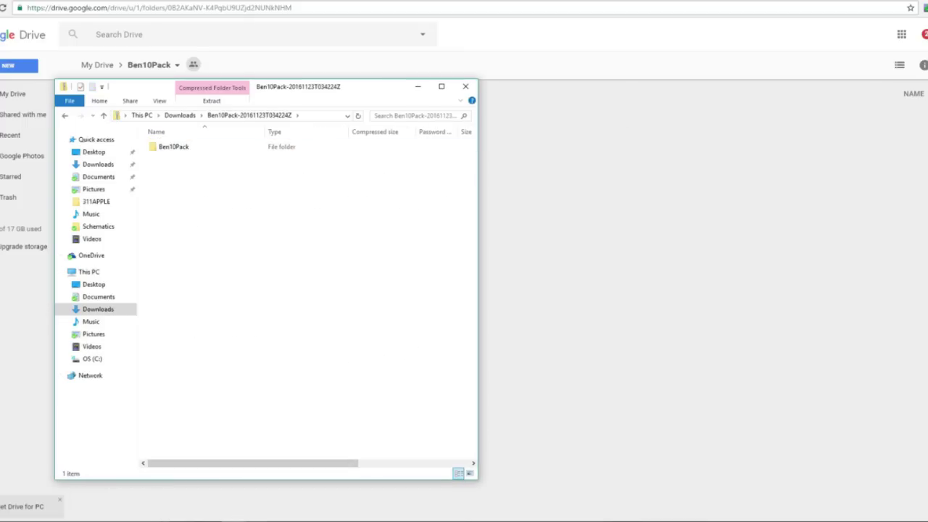
# Open a second File Explorer window beside the zip and go through %appdata% and .minecraft to the resourcepacks folder.
pyautogui.rightClick(234, 519)
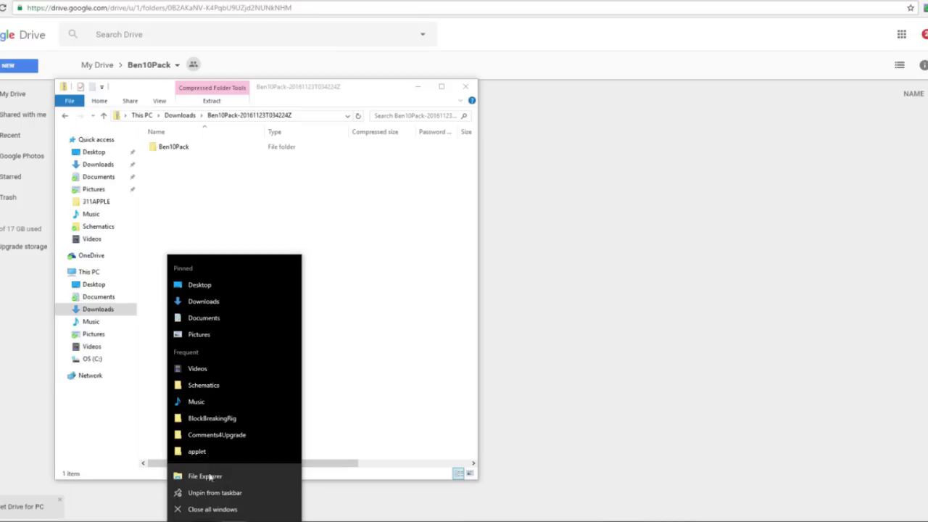
pyautogui.click(209, 477)
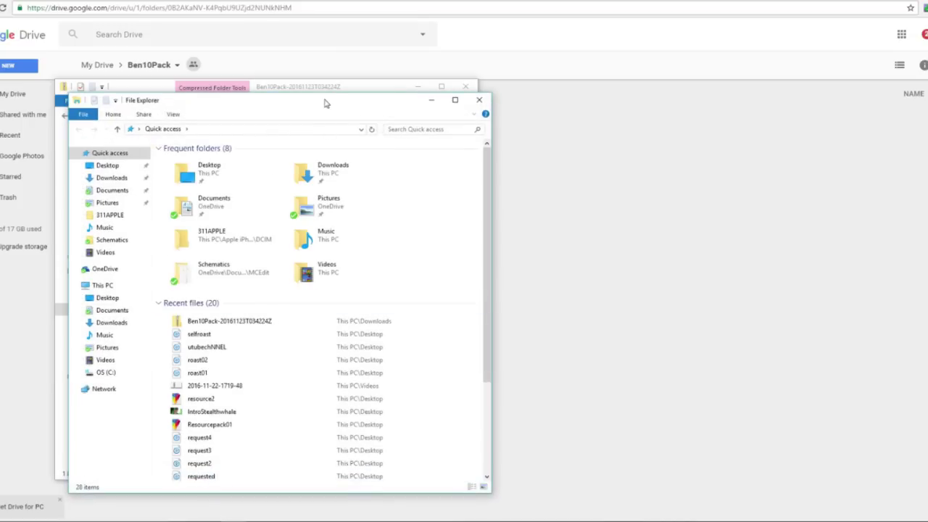
pyautogui.moveTo(326, 104); pyautogui.dragTo(821, 100)
pyautogui.click(811, 127)
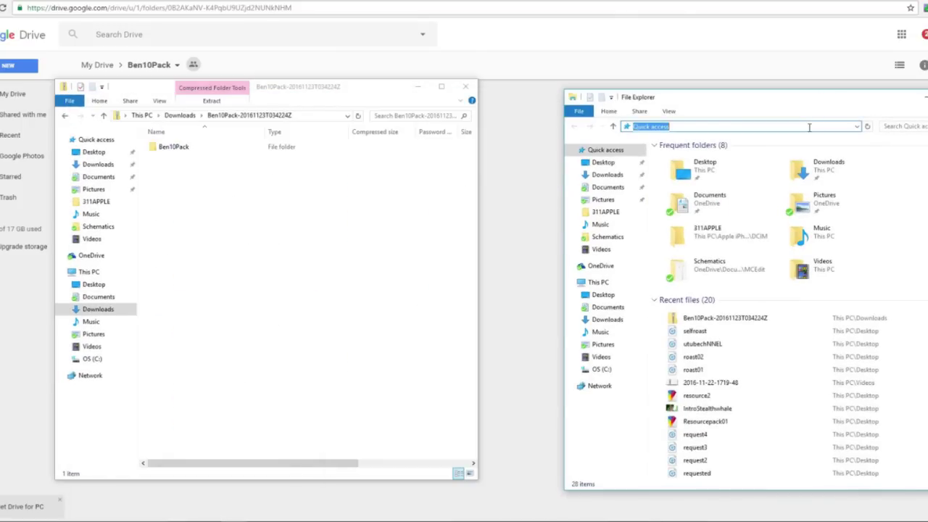
pyautogui.write('%appdata%')
pyautogui.press('Return')
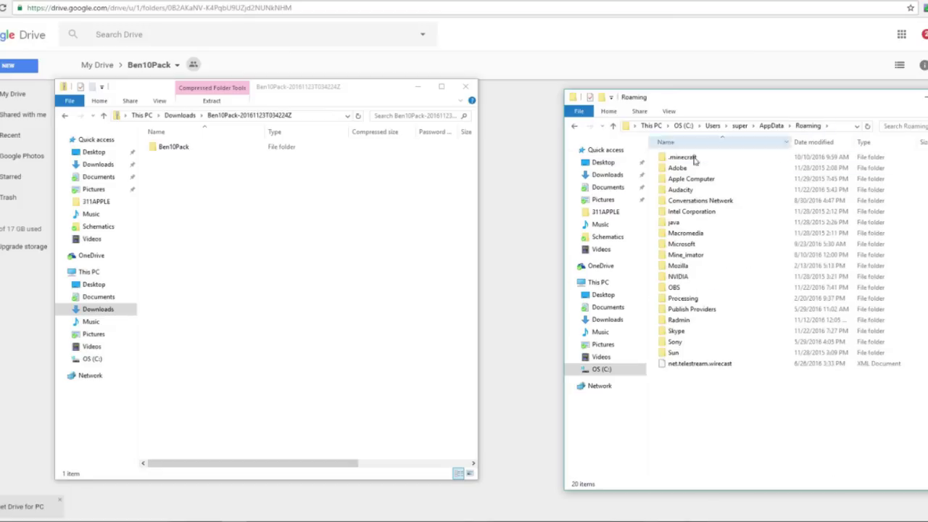
pyautogui.doubleClick(682, 158)
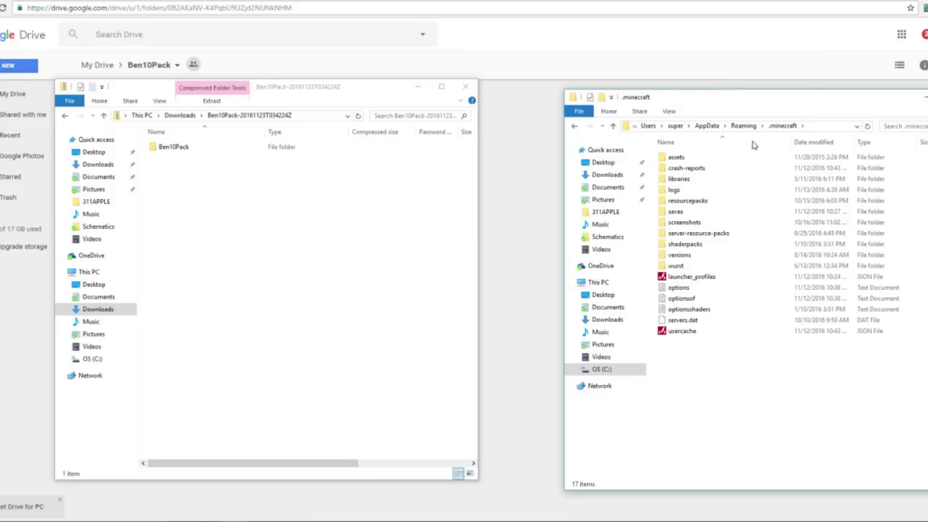
pyautogui.doubleClick(696, 201)
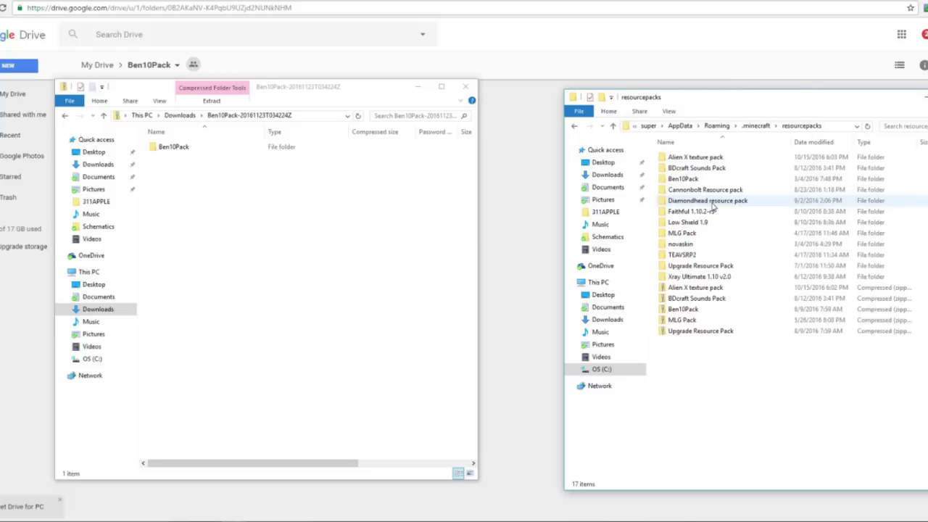
# Copy the Ben10Pack folder from the zip into the resourcepacks folder, replacing the existing files with the same names.
pyautogui.doubleClick(174, 148)
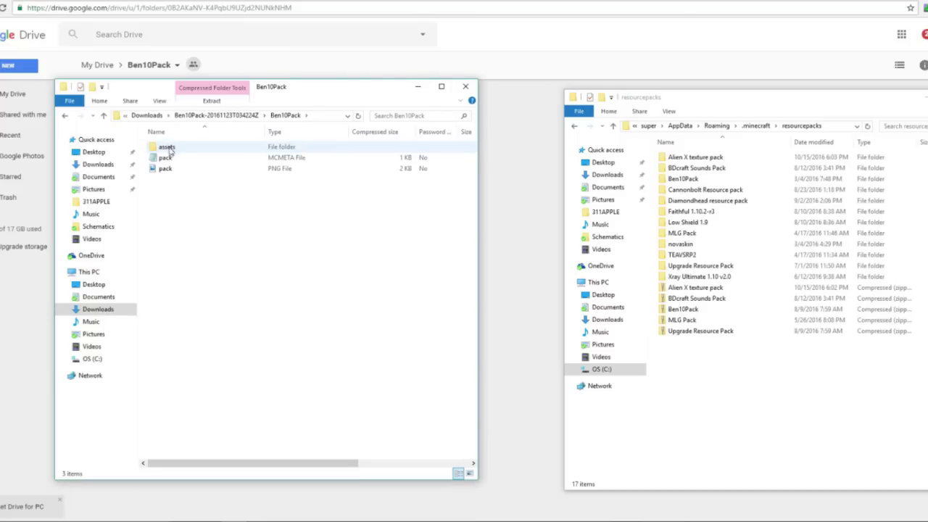
pyautogui.click(64, 119)
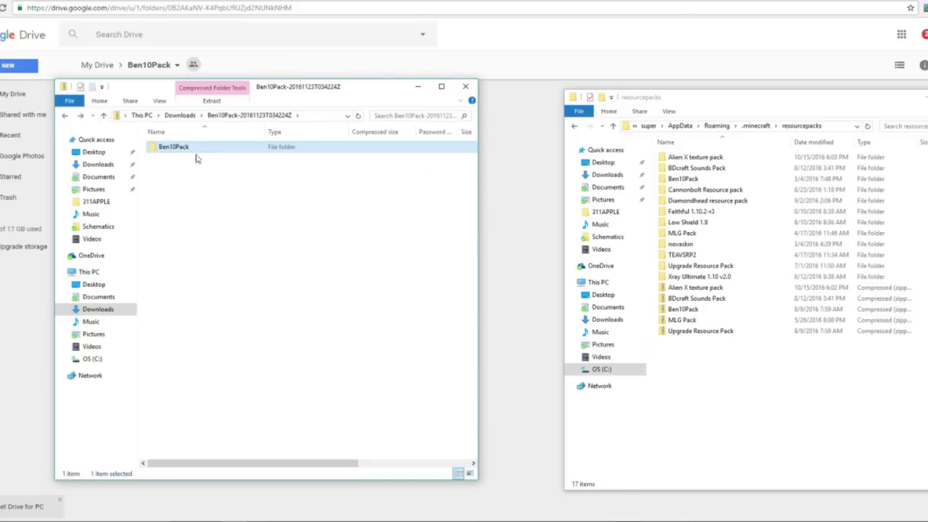
pyautogui.moveTo(198, 152); pyautogui.dragTo(772, 395)
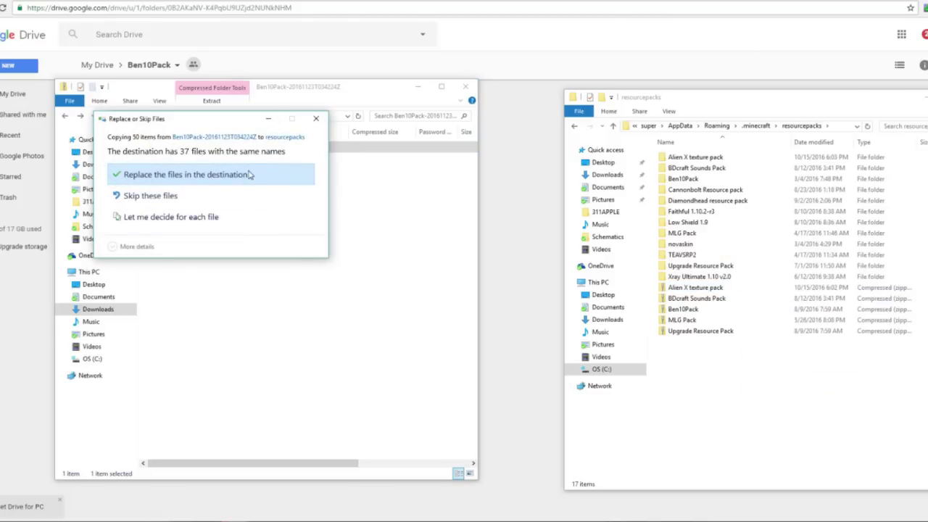
pyautogui.click(225, 174)
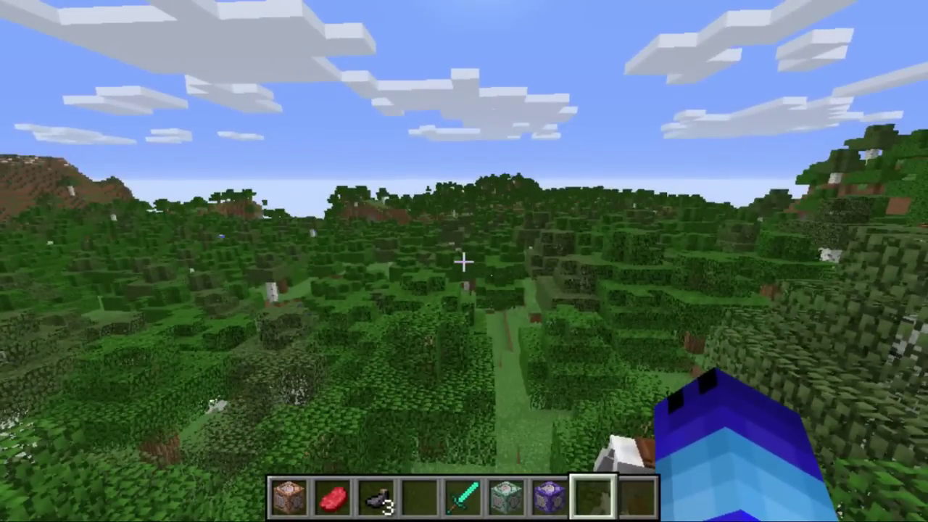
# Pause the Minecraft game and open the resource pack selection in its options.
pyautogui.press('Escape')
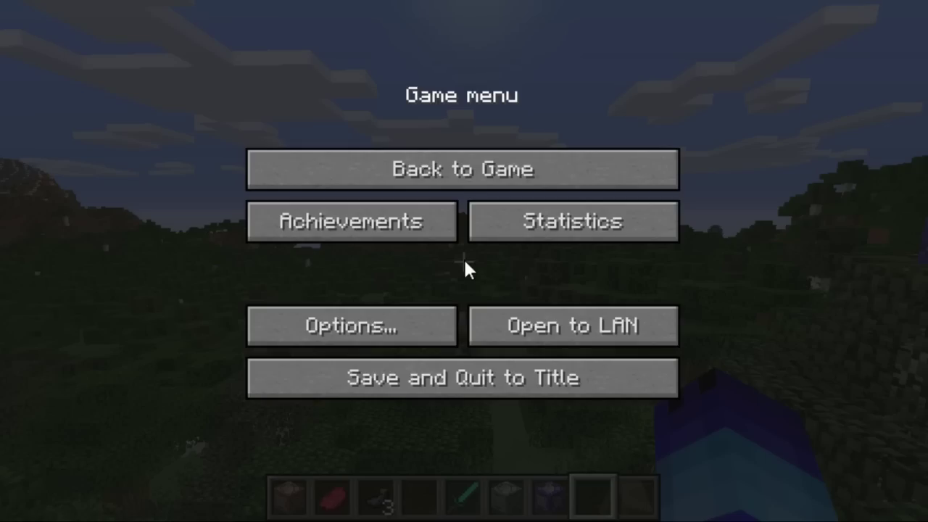
pyautogui.click(413, 335)
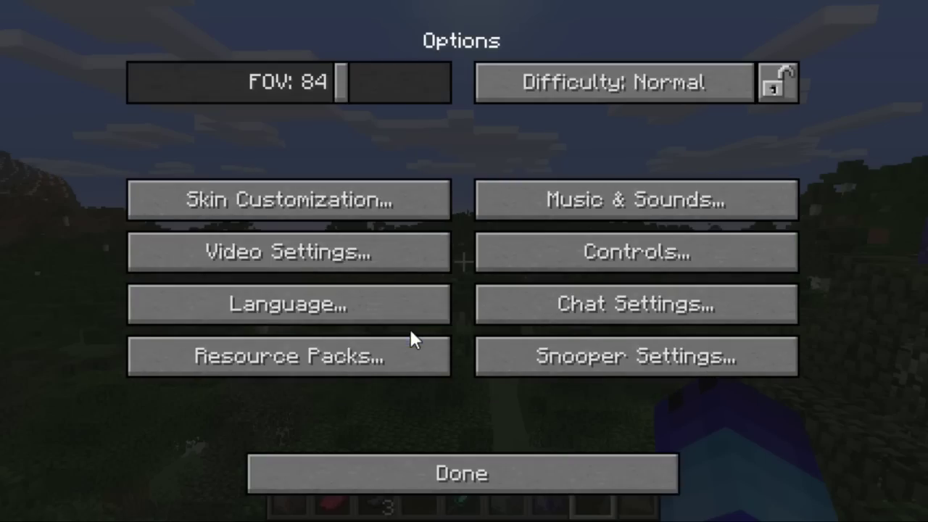
pyautogui.click(296, 366)
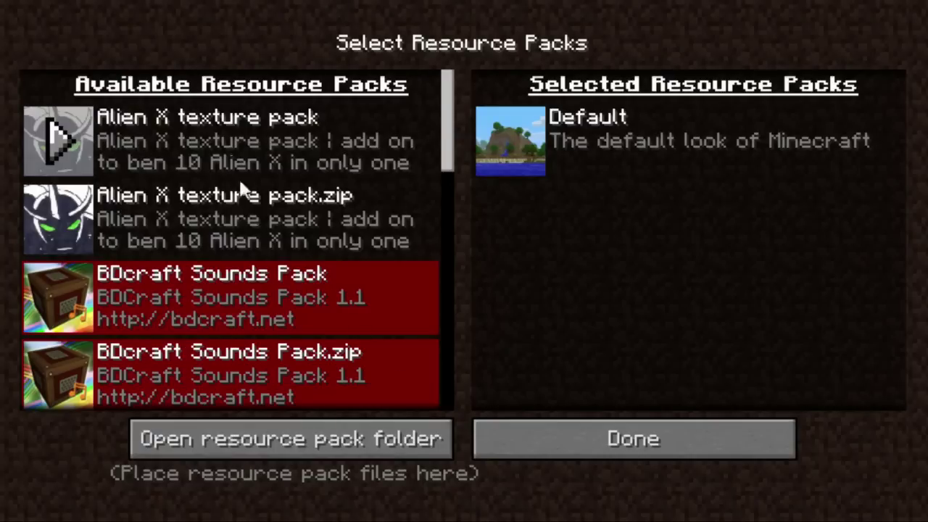
# Look through the available resource packs for Ben10Pack and the other installed packs.
pyautogui.scroll(-5, 254, 181)
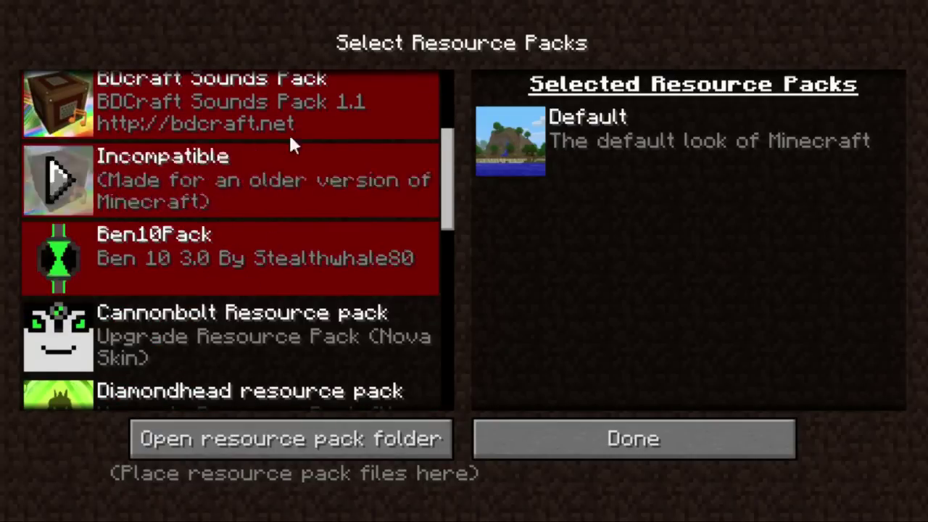
pyautogui.scroll(-3, 217, 275)
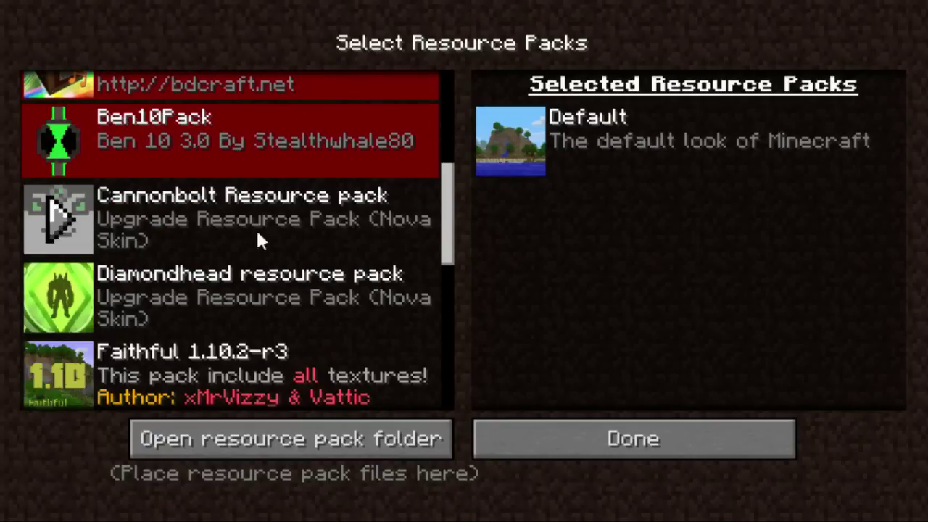
pyautogui.scroll(-2, 275, 250)
pyautogui.scroll(2, 297, 268)
pyautogui.scroll(-4, 290, 275)
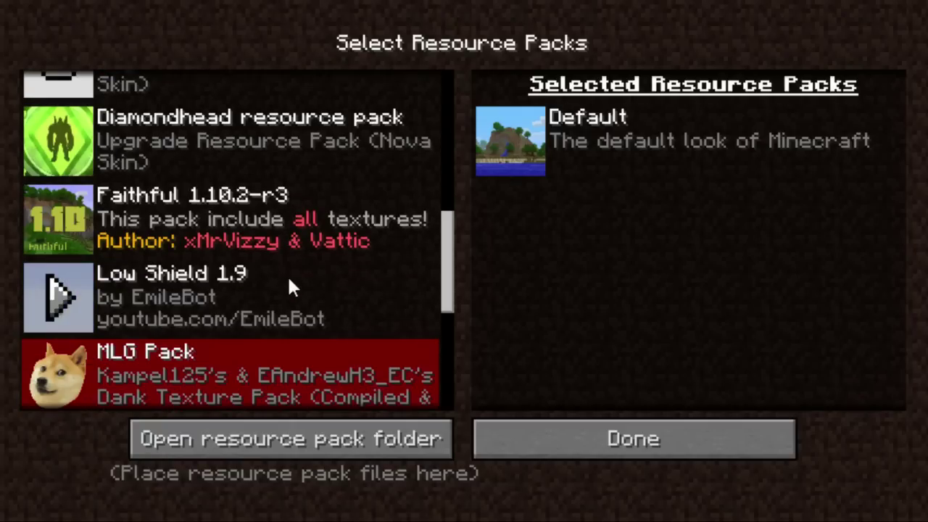
pyautogui.scroll(-3, 297, 272)
pyautogui.scroll(3, 309, 263)
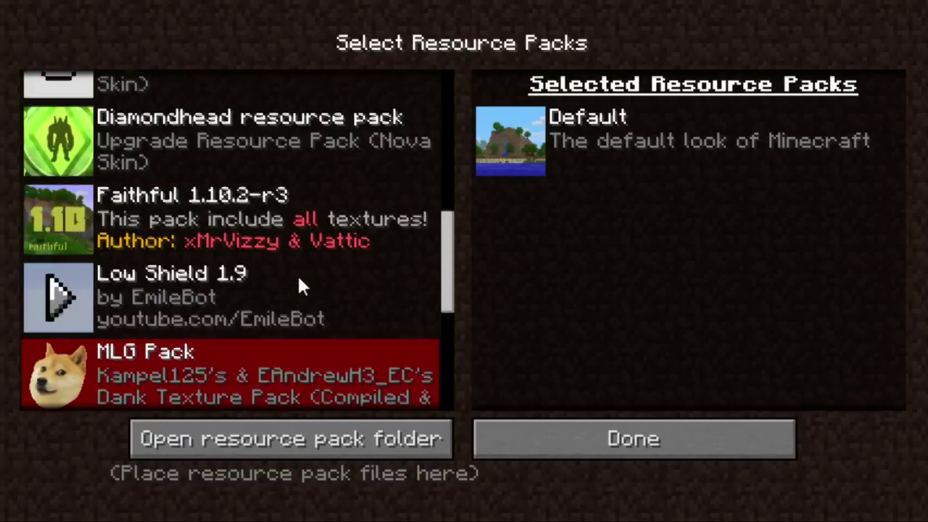
# Add Ben10Pack to the selected resource packs and accept loading it although it was made for an older Minecraft version.
pyautogui.scroll(5, 181, 261)
pyautogui.click(59, 185)
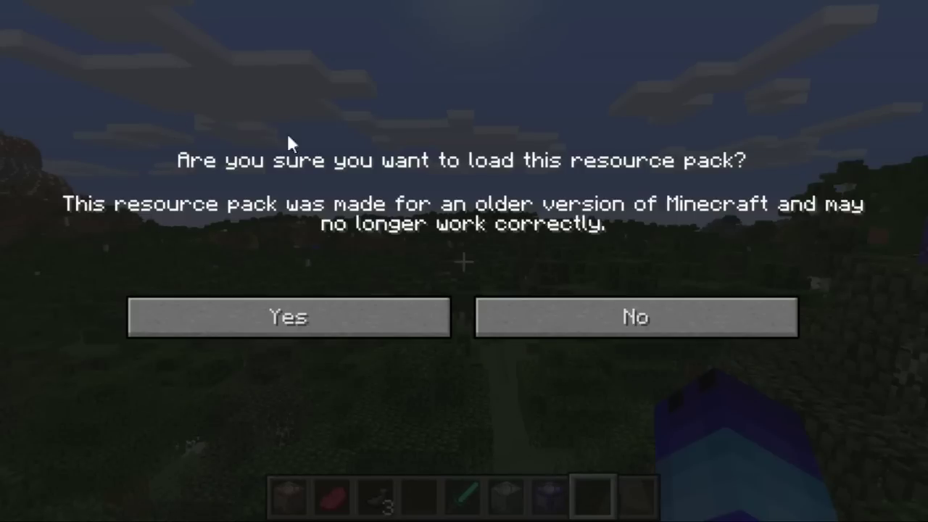
pyautogui.click(301, 317)
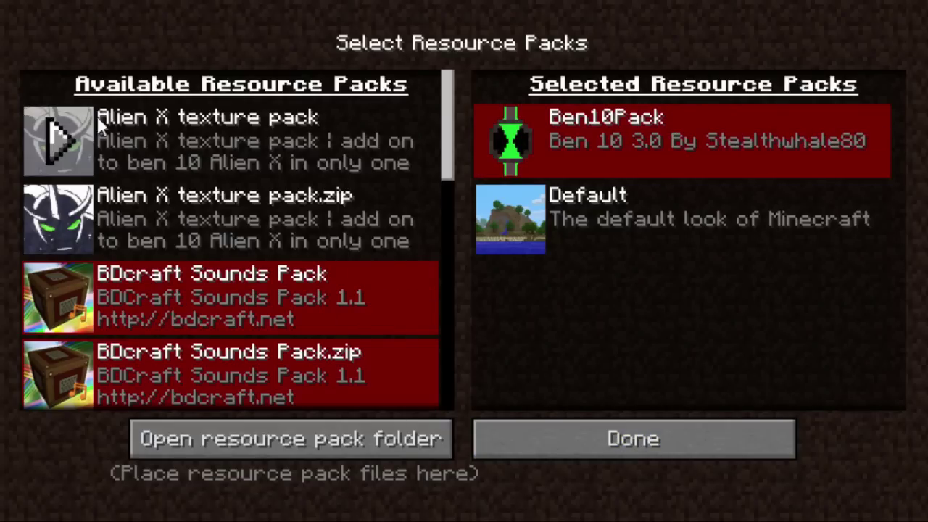
# Add the unzipped Alien X texture pack above Ben10Pack, apply the resource pack selection and return to the game.
pyautogui.click(62, 142)
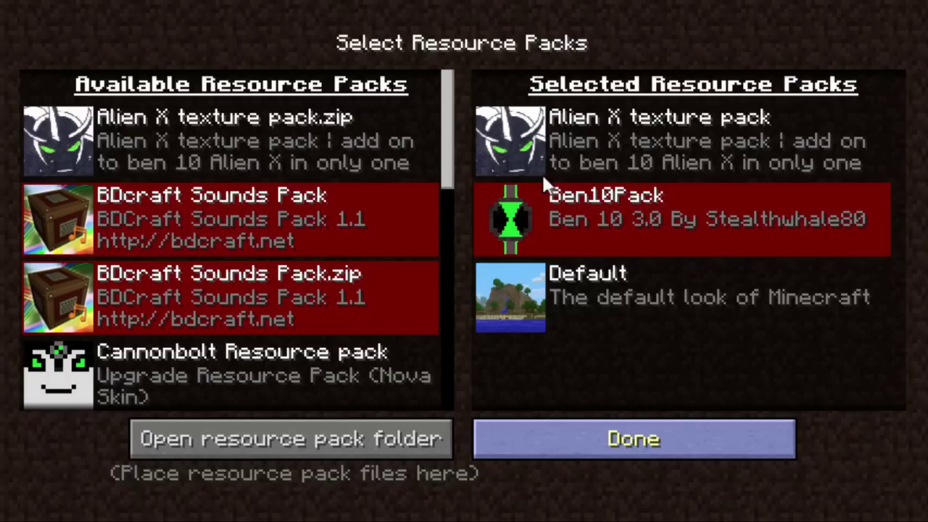
pyautogui.click(616, 428)
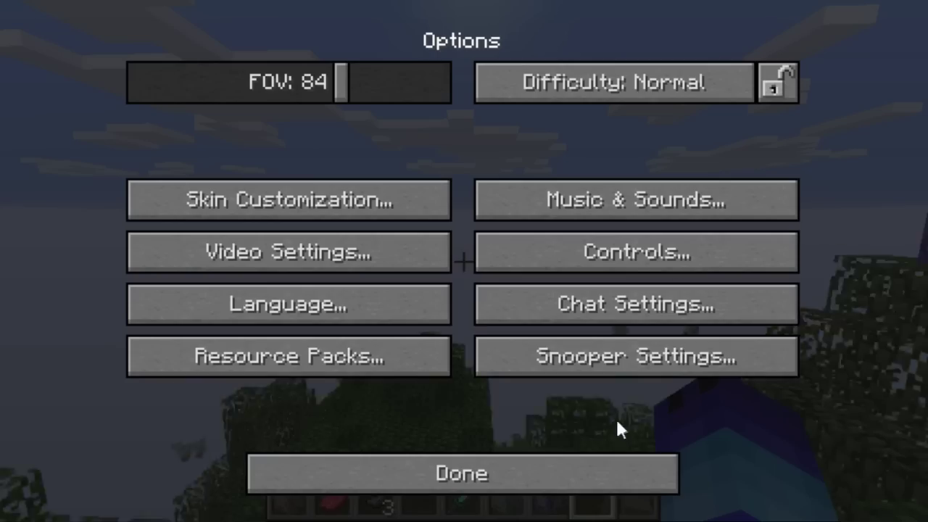
pyautogui.press('Escape')
pyautogui.click(566, 178)
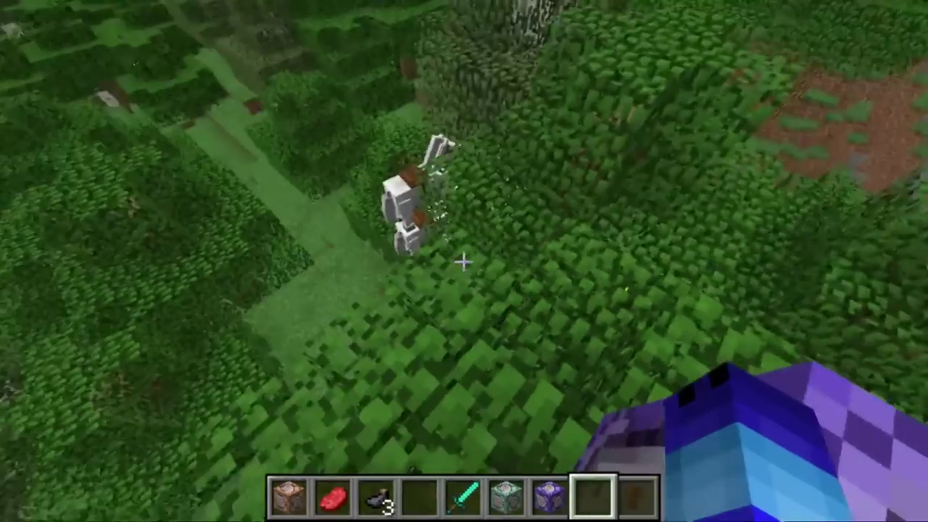
# Put a Glass block from the creative inventory's Building Blocks into the eighth hotbar slot and return to the world.
pyautogui.press('e')
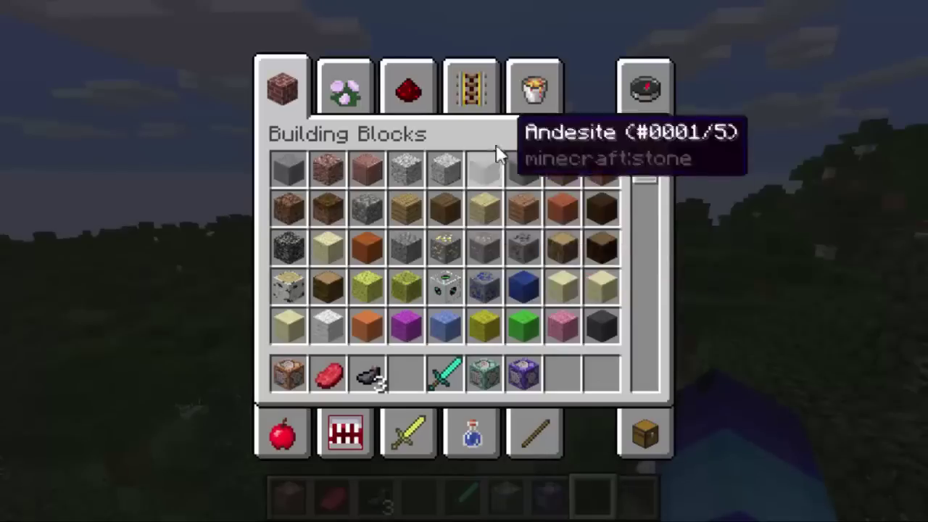
pyautogui.click(445, 289)
pyautogui.click(562, 377)
pyautogui.press('e')
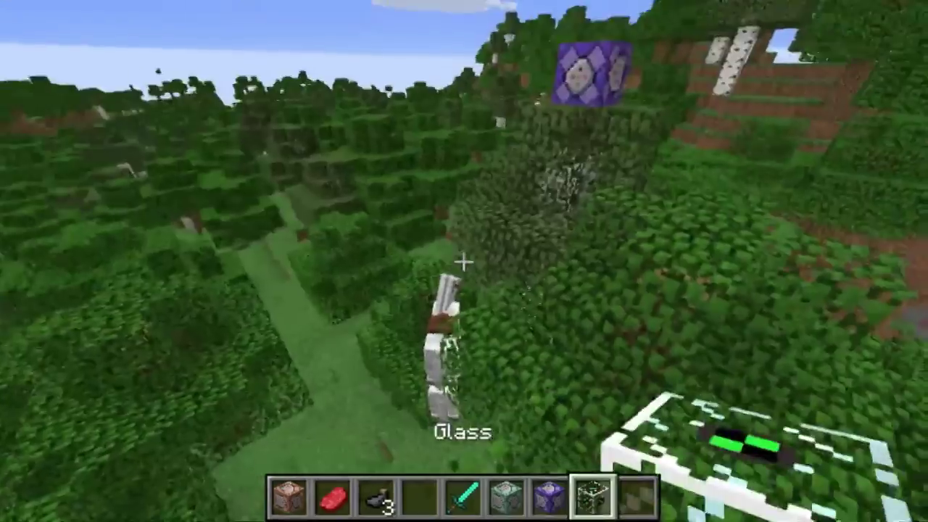
# Place two glass blocks on the treetops and change the camera to the third-person view facing the character.
pyautogui.rightClick(464, 262)
pyautogui.rightClick(463, 263)
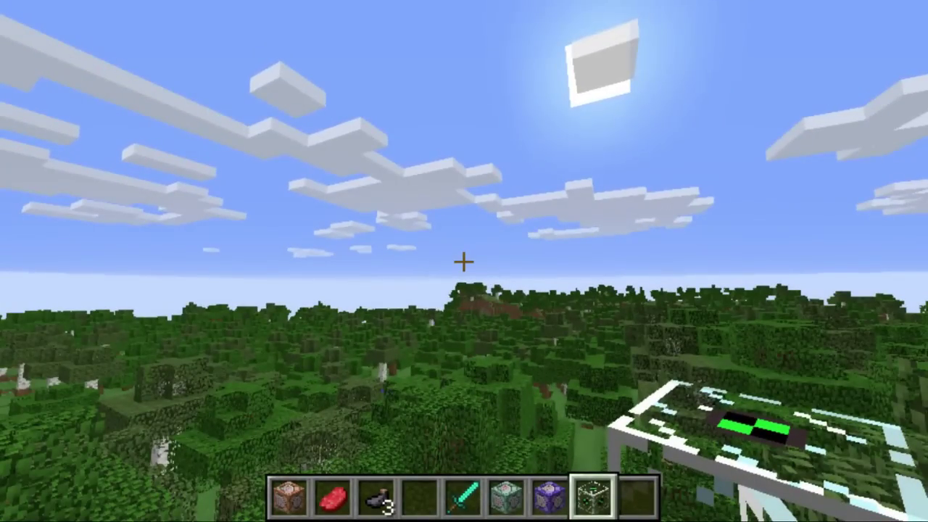
pyautogui.press('F5')
pyautogui.press('F5')
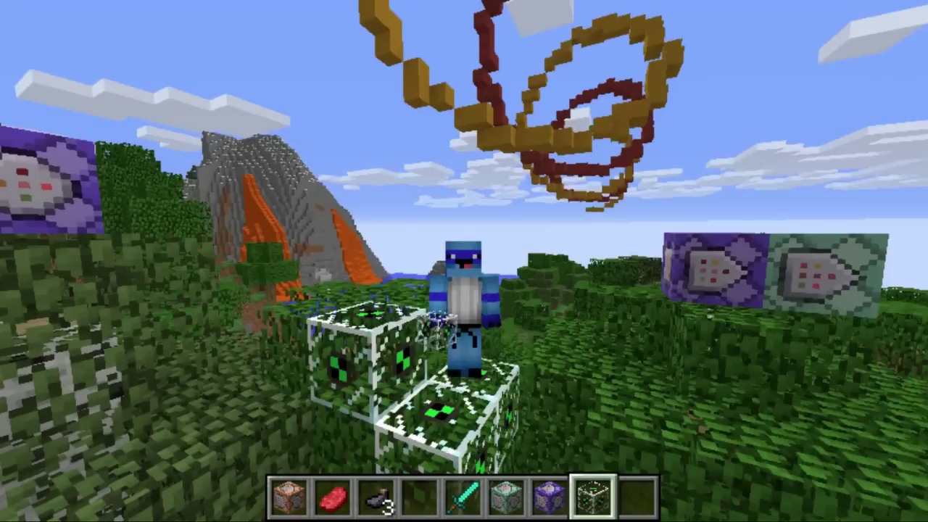